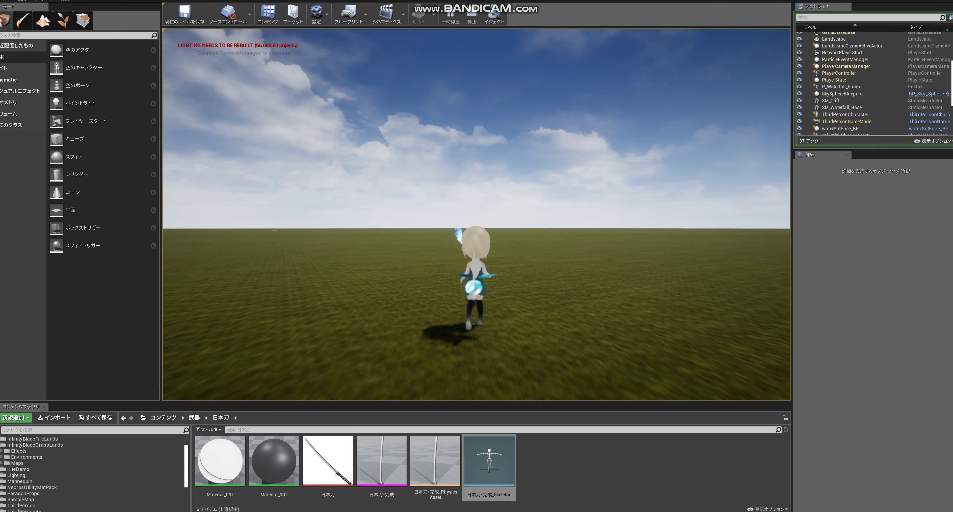
- Run the chibi character forward across the grassland toward the big rock
key("w")
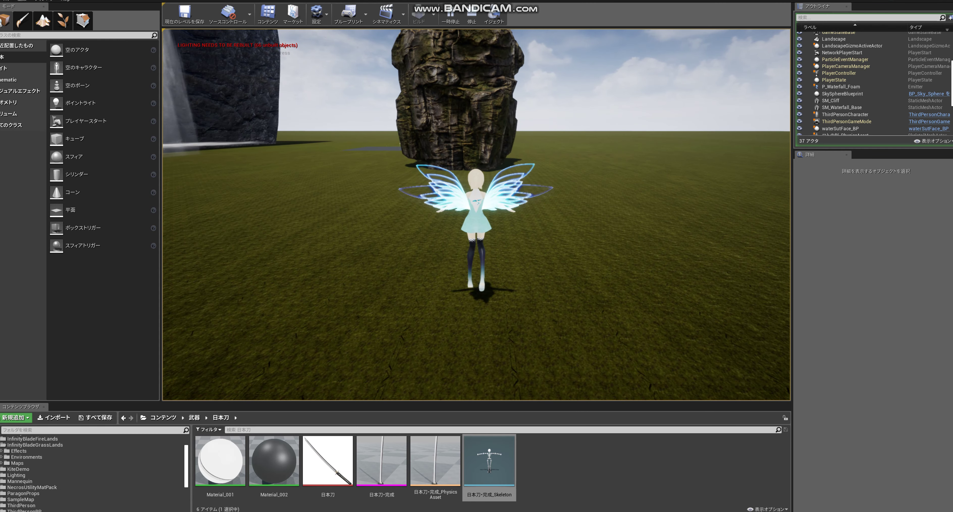
- Jump and fly the winged character forward over the rock, then release the mouse from the game
key("space")
key("space")
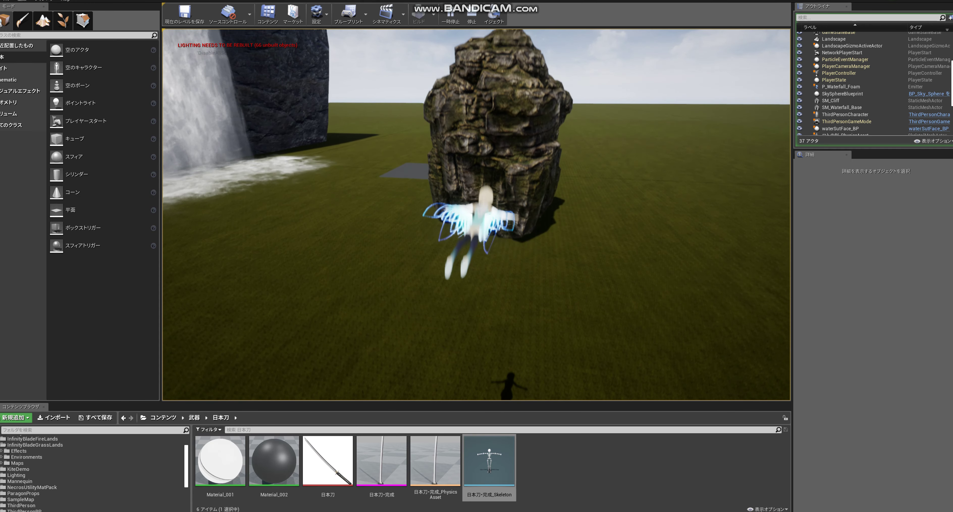
key("w")
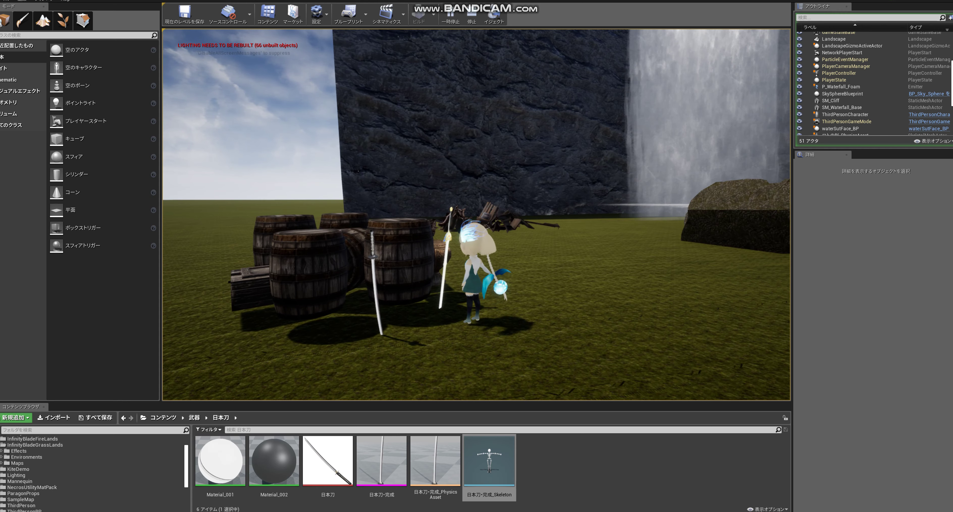
key("super")
key("super")
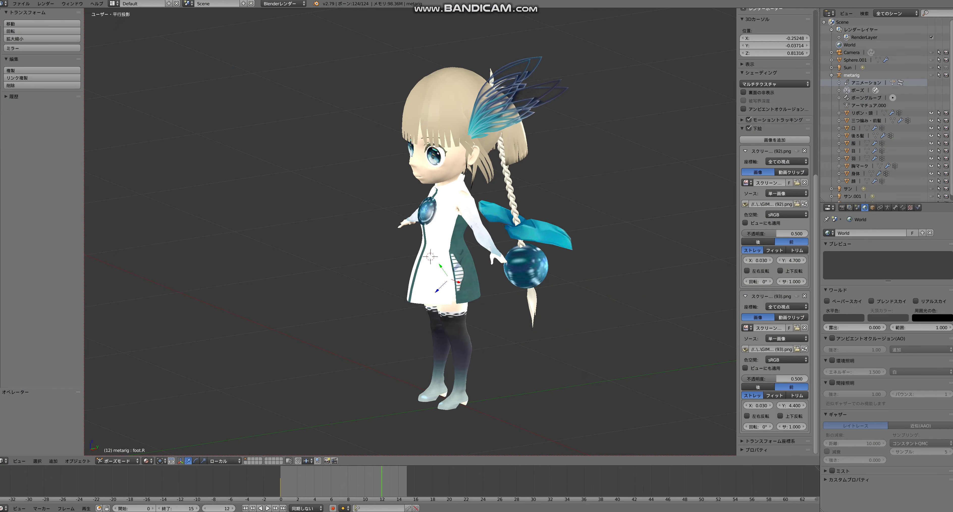
- View the rigged model from behind, then switch Blender's screen layout to Animation
middle_click_drag(429, 259, 578, 251)
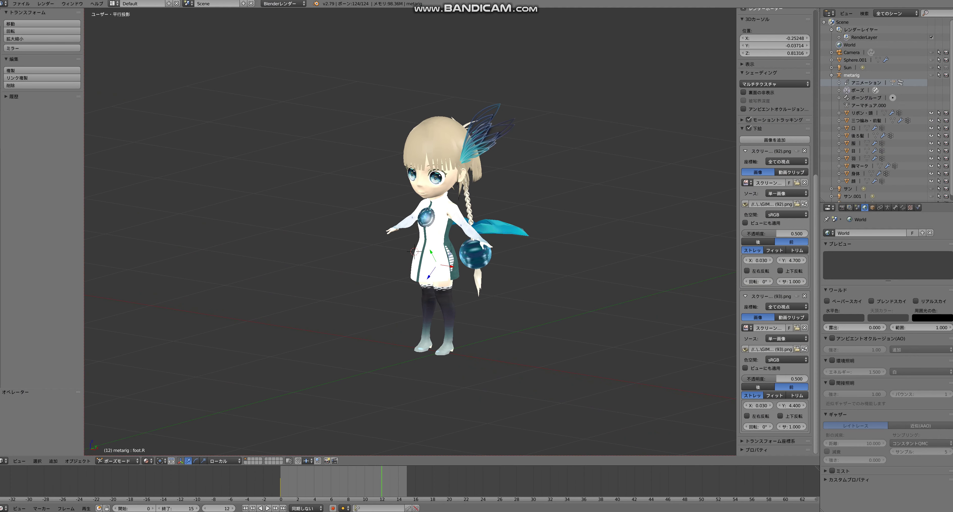
left_click(113, 4)
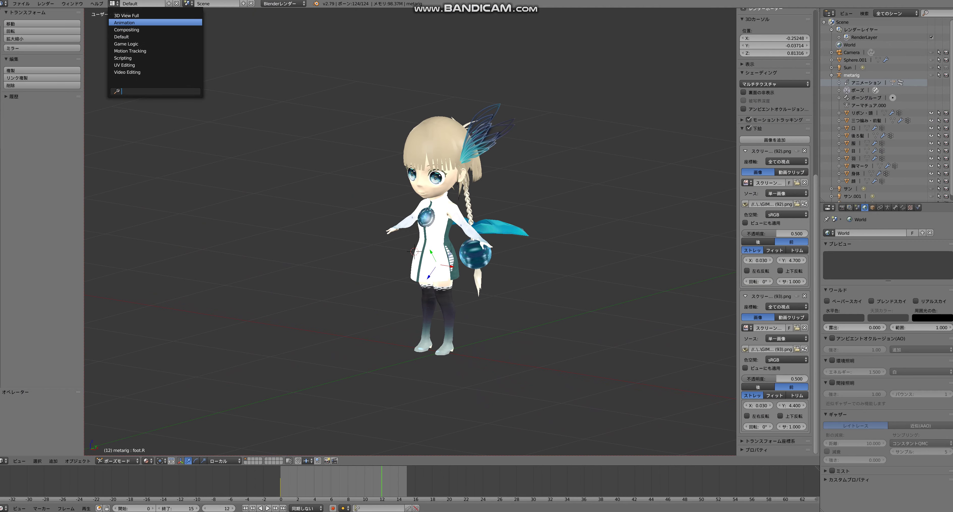
left_click(124, 23)
- Widen the 3D view, load the 待機 idle action onto the rig, and inspect the pose from the front
mouse_move(482, 259)
middle_mouse_down()
mouse_move(555, 259)
mouse_move(507, 263)
middle_mouse_up()
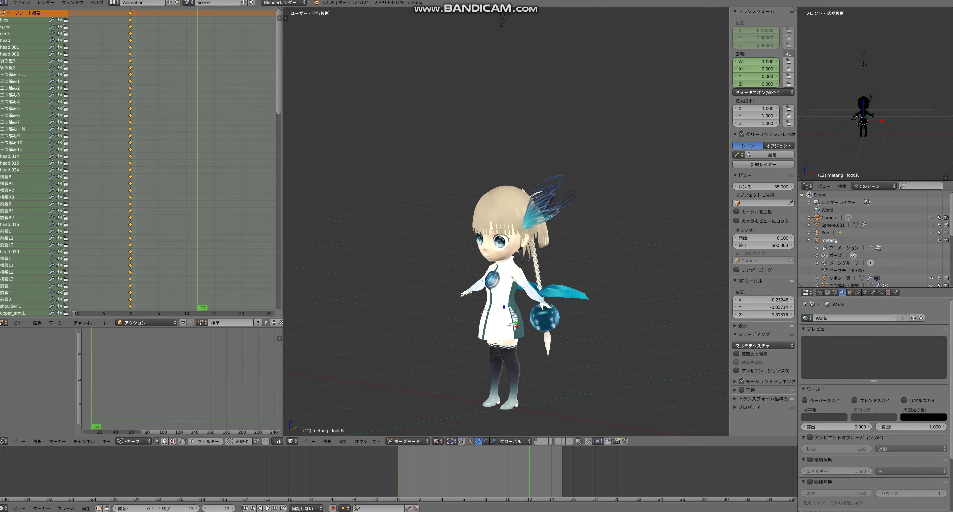
left_click_drag(282, 222, 222, 222)
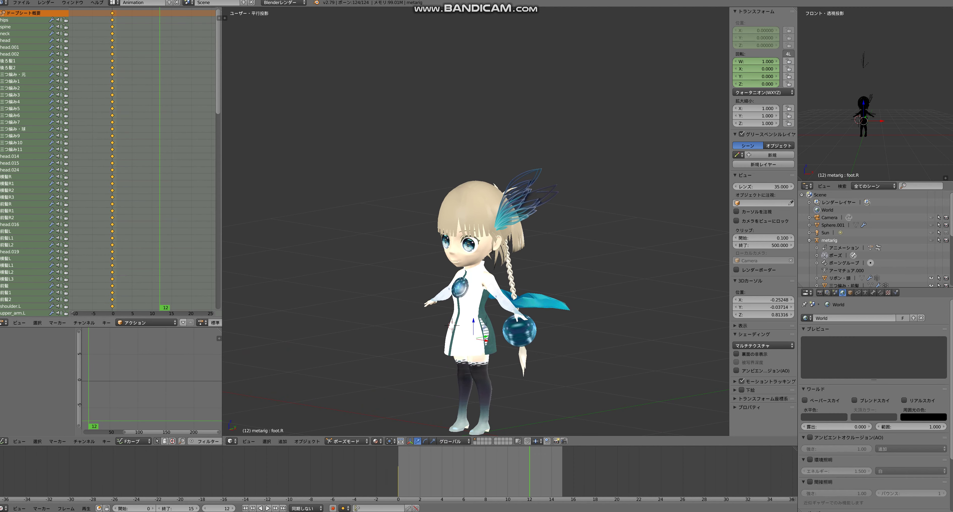
left_click(201, 322)
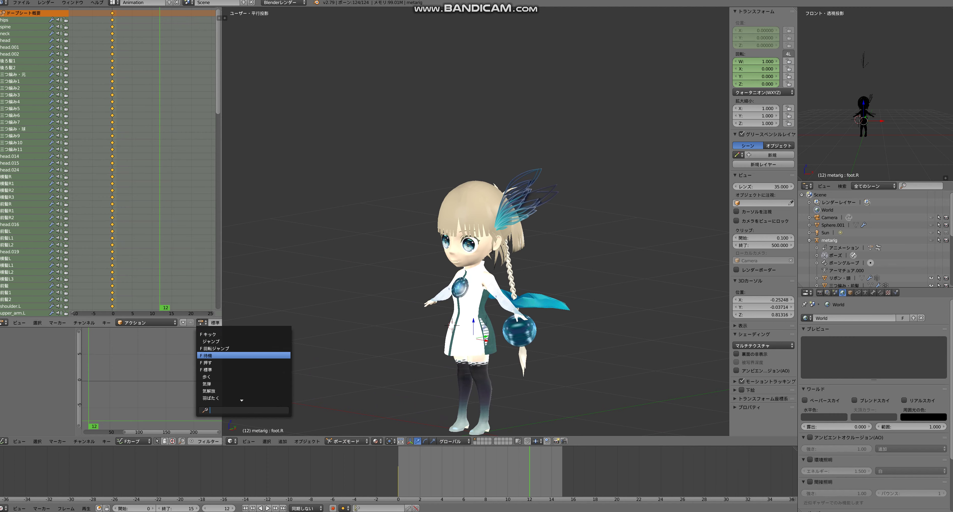
left_click(212, 355)
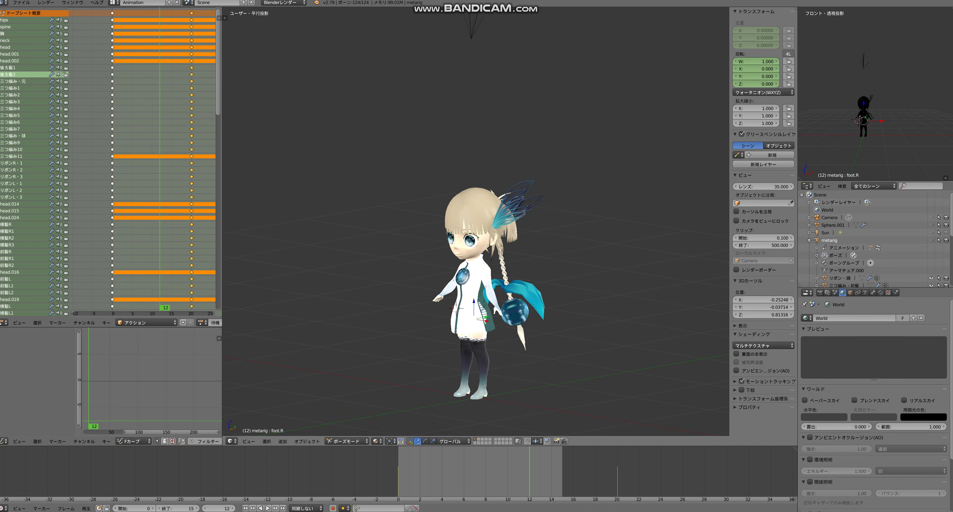
middle_click_drag(518, 260, 540, 237)
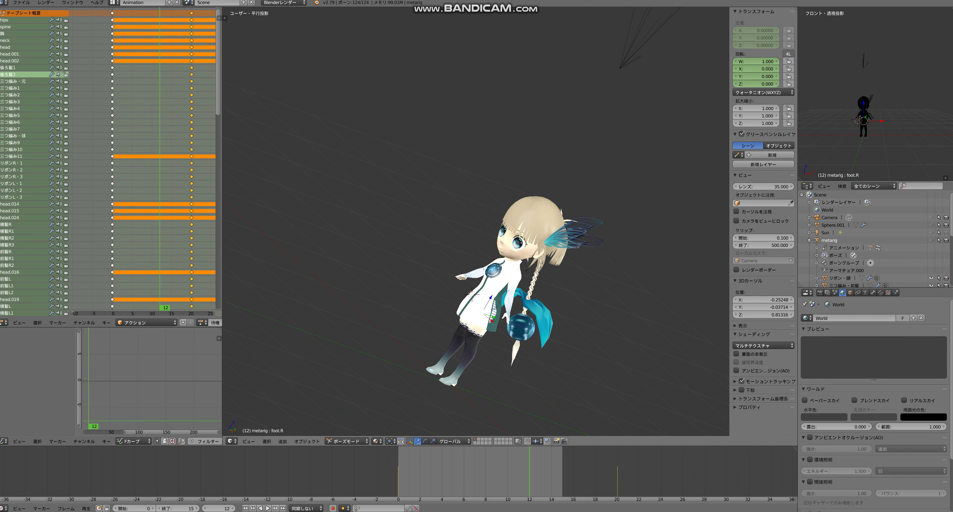
key("KP_1")
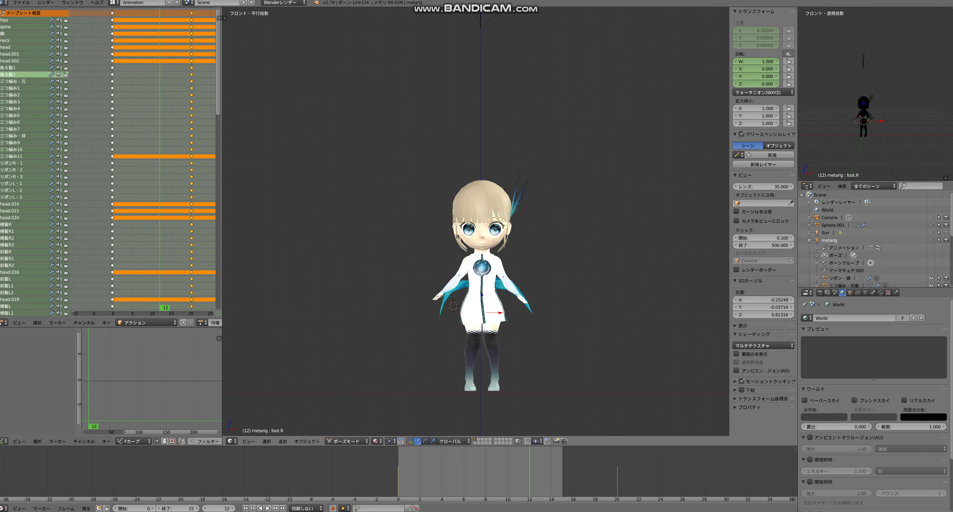
mouse_move(518, 259)
middle_mouse_down()
mouse_move(548, 244)
mouse_move(519, 215)
middle_mouse_up()
type("40")
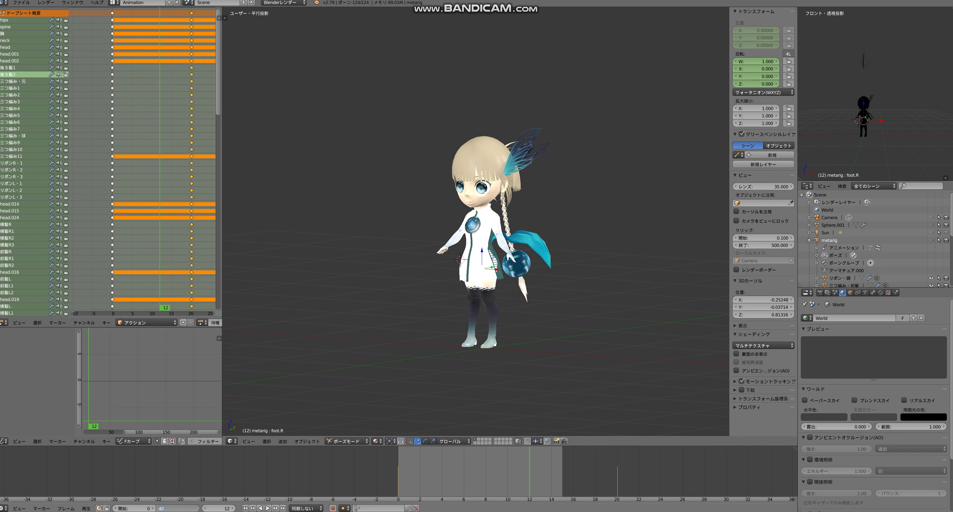
- End the animation at frame 40 and play the idle animation, watching from several angles
key("Return")
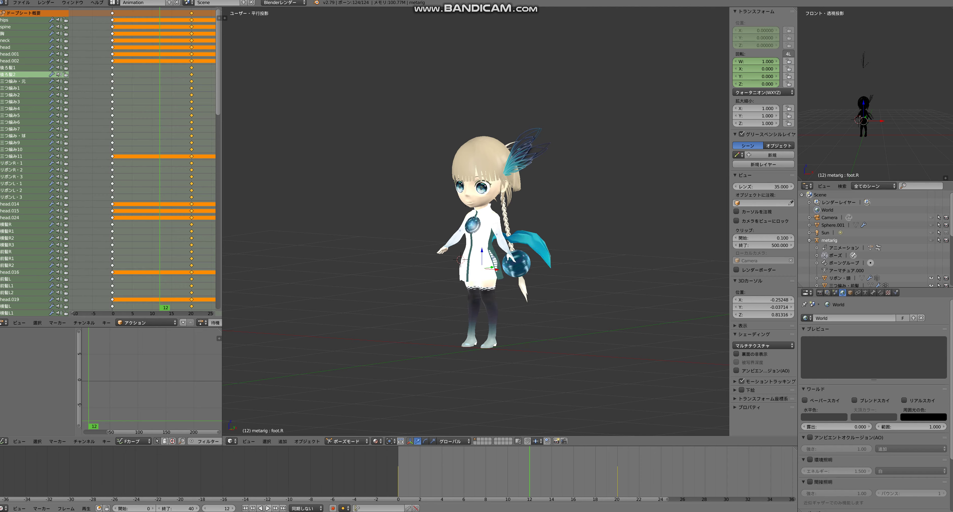
key("alt+a")
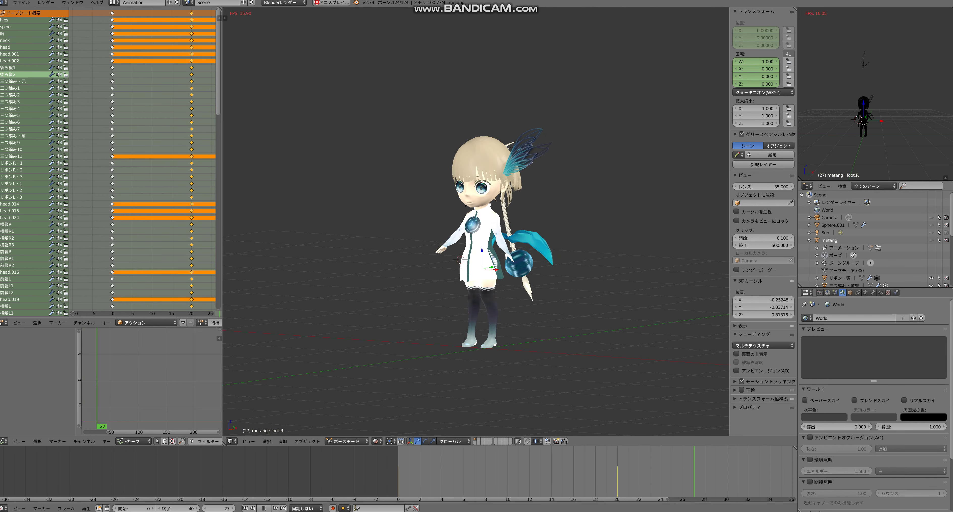
key("KP_3")
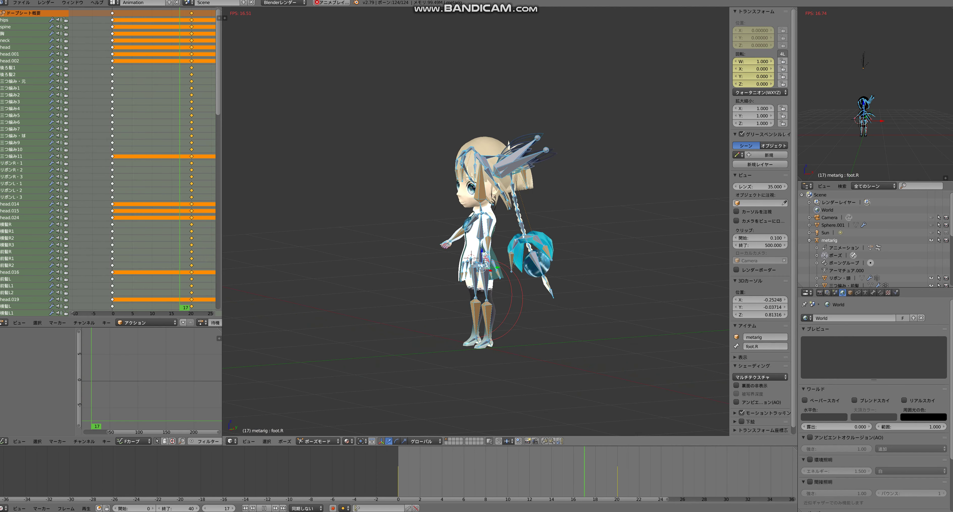
key("KP_4")
key("KP_4")
key("KP_4")
key("KP_4")
key("KP_4")
key("KP_4")
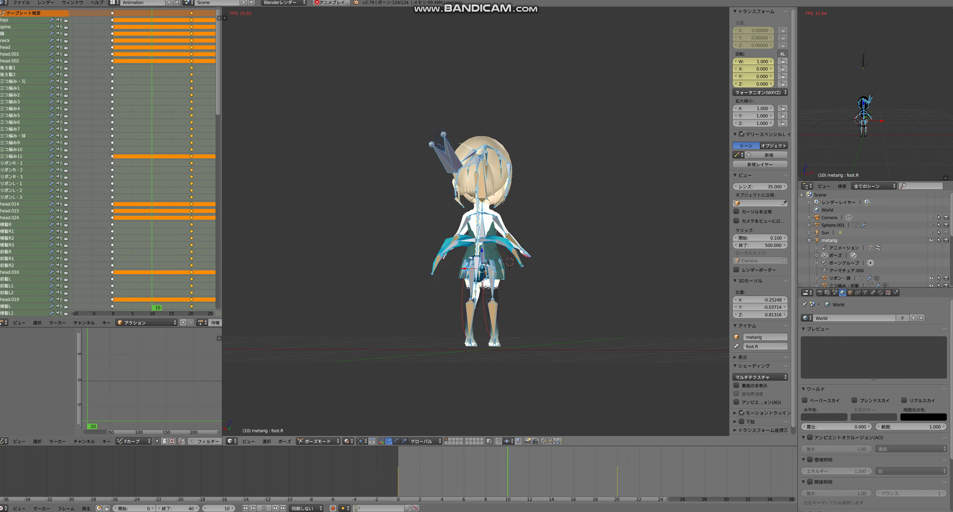
key("KP_4")
key("KP_4")
key("KP_4")
key("KP_4")
key("KP_4")
key("KP_4")
key("KP_4")
key("KP_4")
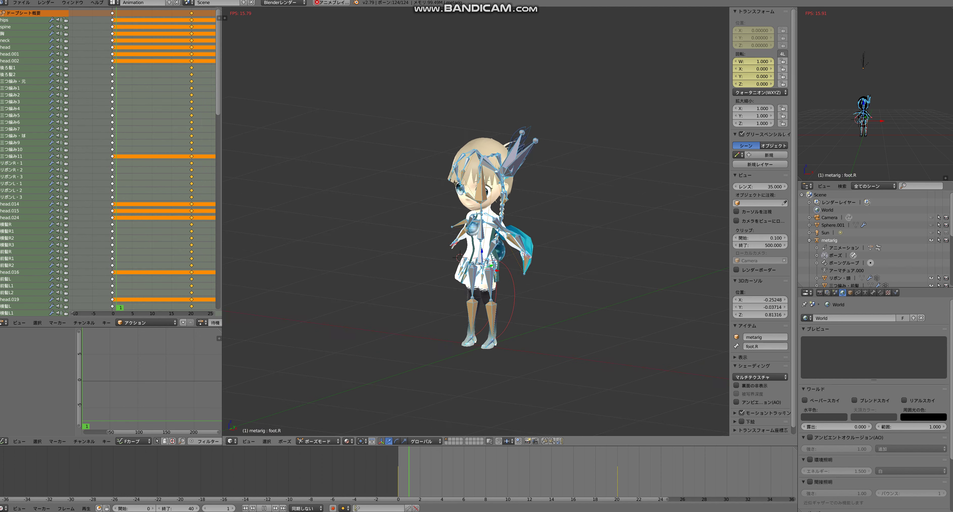
key("KP_8")
key("KP_8")
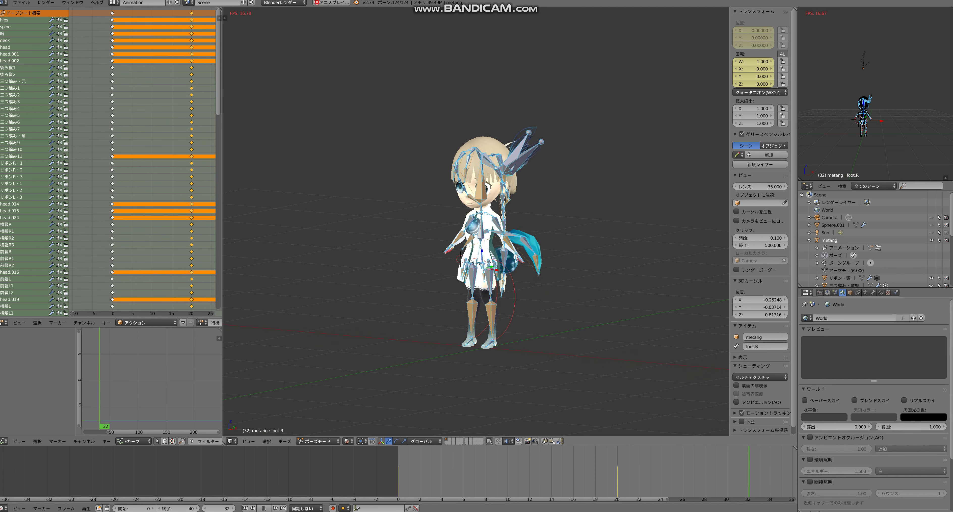
- Hide the bones to show the textured model, stop playback, and bring up the action list
key("ctrl+Tab")
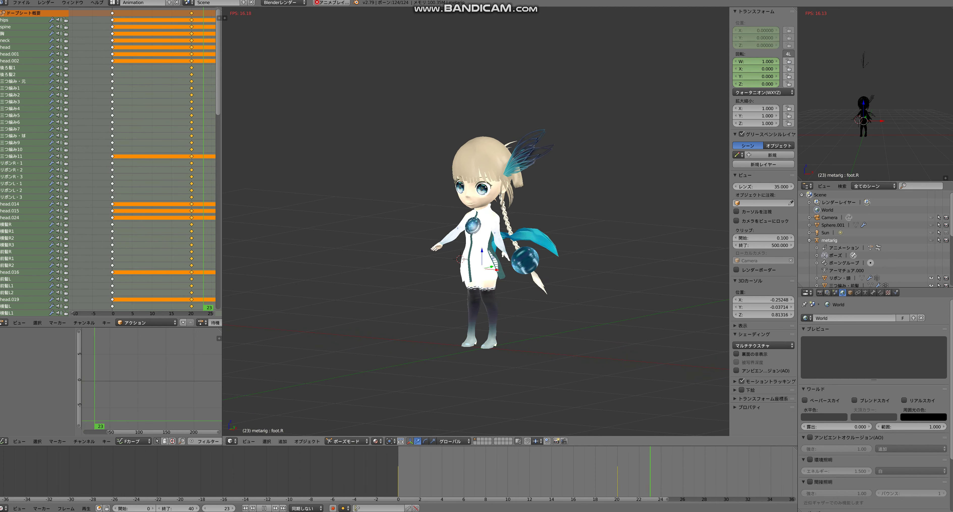
key("alt+a")
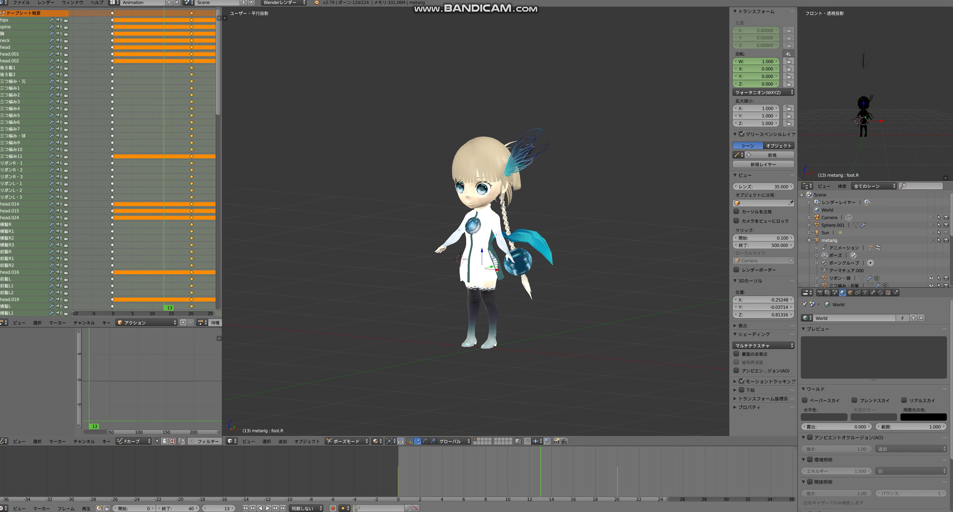
left_click(202, 323)
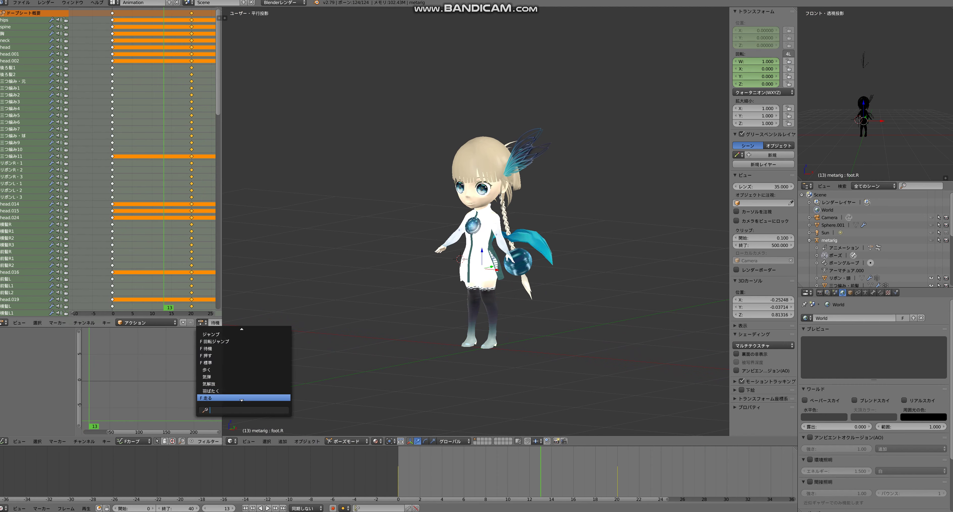
- Assign the 走る run action, set the end frame to 12, and play the run cycle
left_click(222, 397)
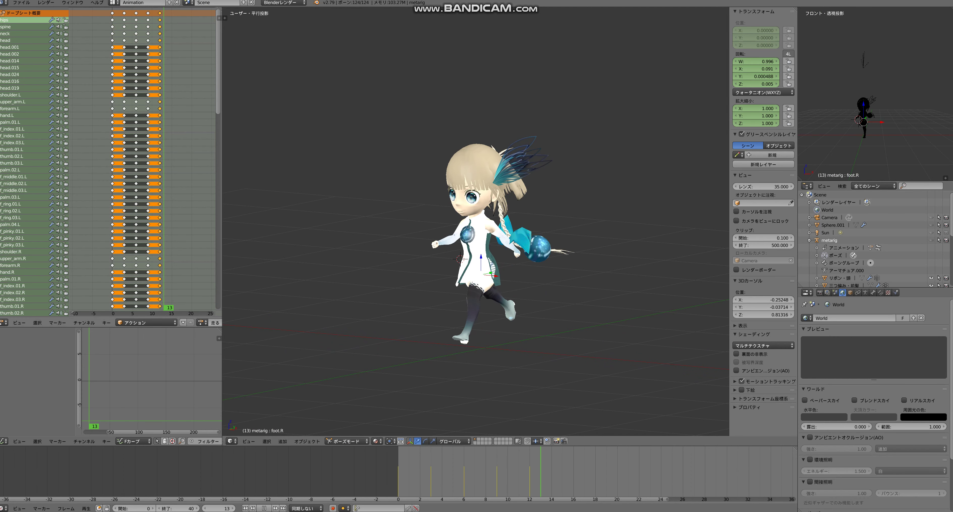
key("Left")
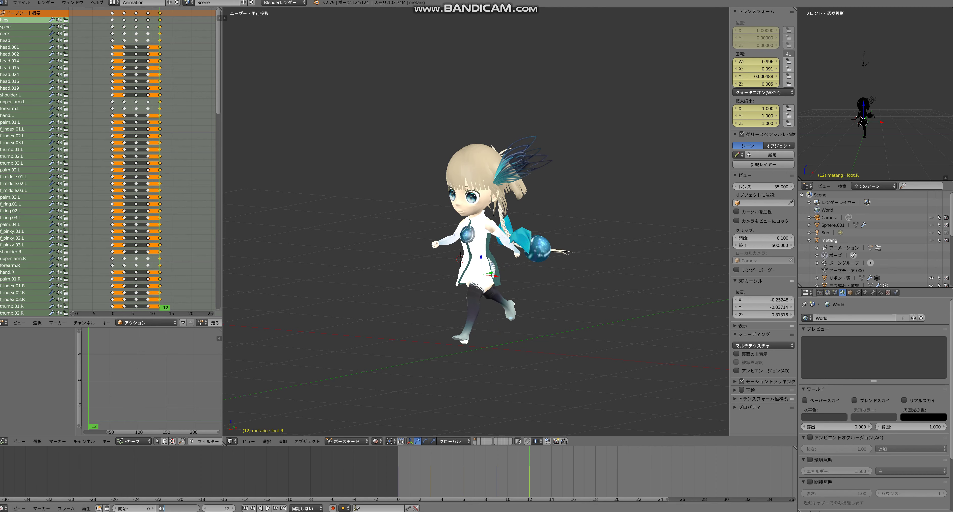
key("Return")
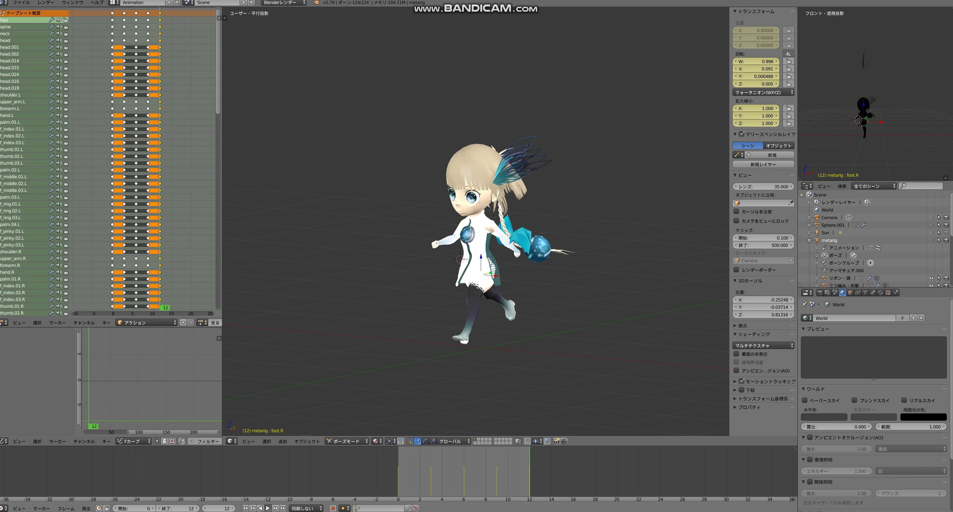
key("alt+a")
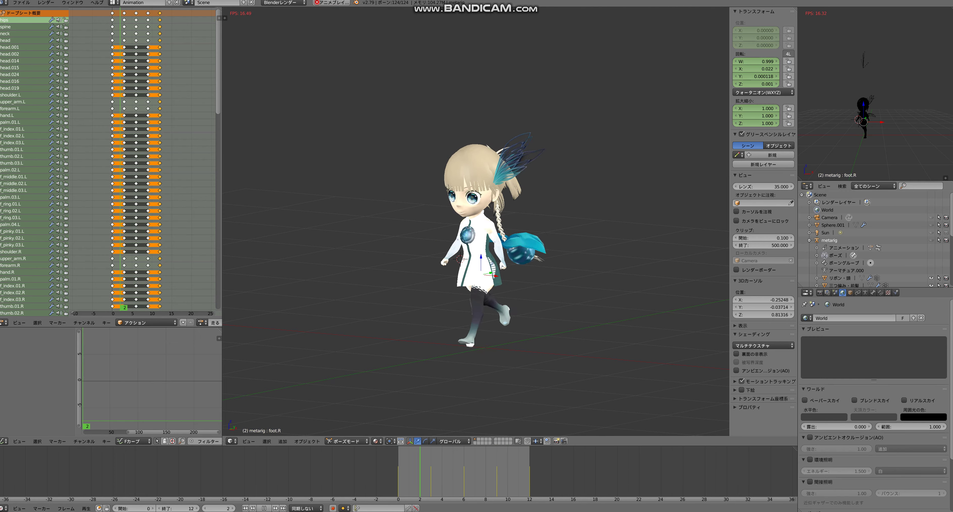
- Show the bones, zoom in, hide the bones again, stop playback, and reopen the action list
key("alt+h")
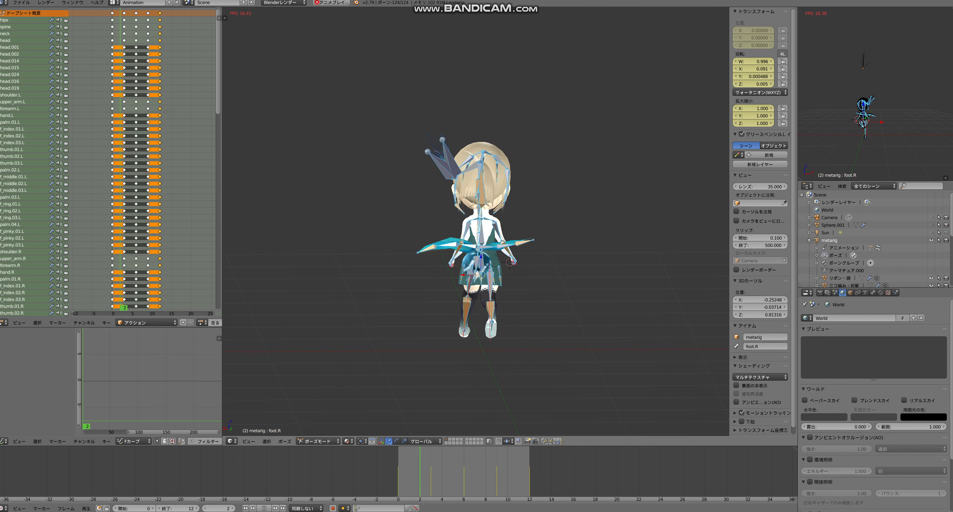
scroll(477, 237, "down", 4)
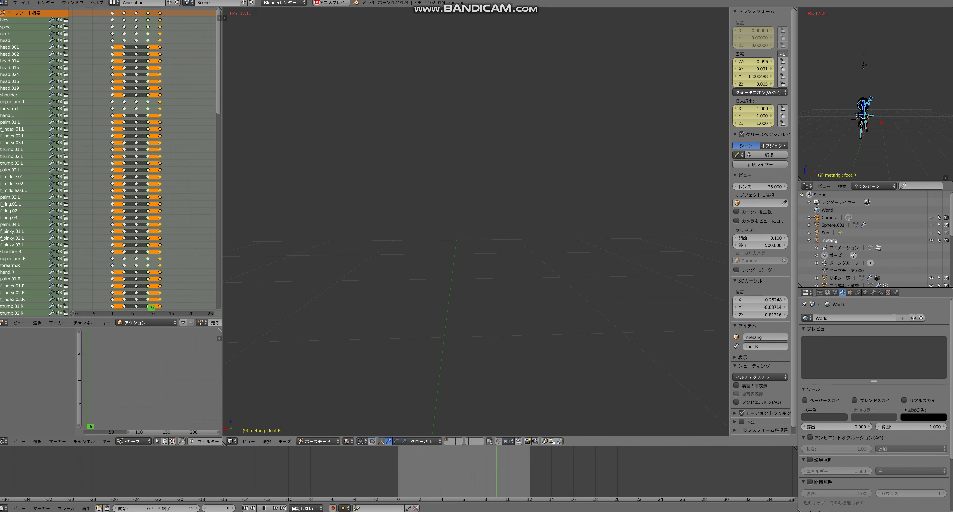
scroll(478, 230, "down", 4)
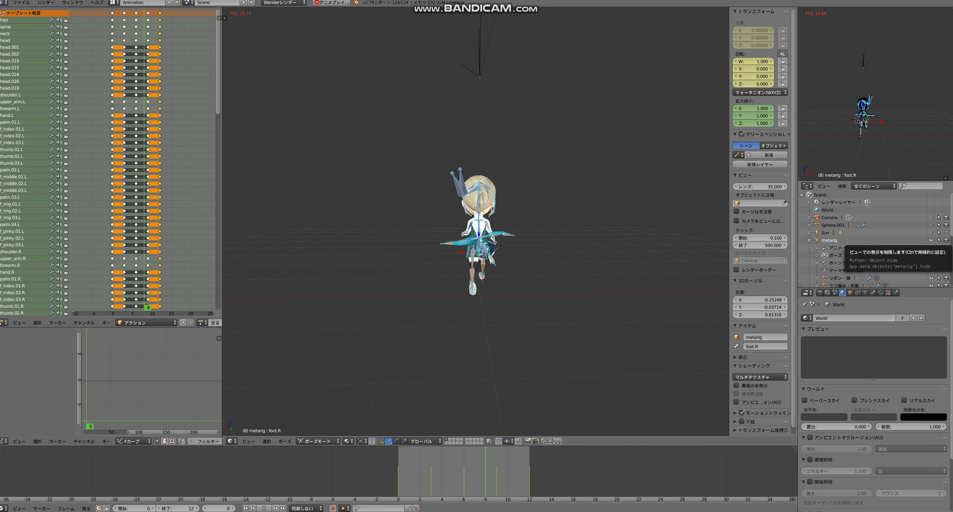
key("ctrl+Tab")
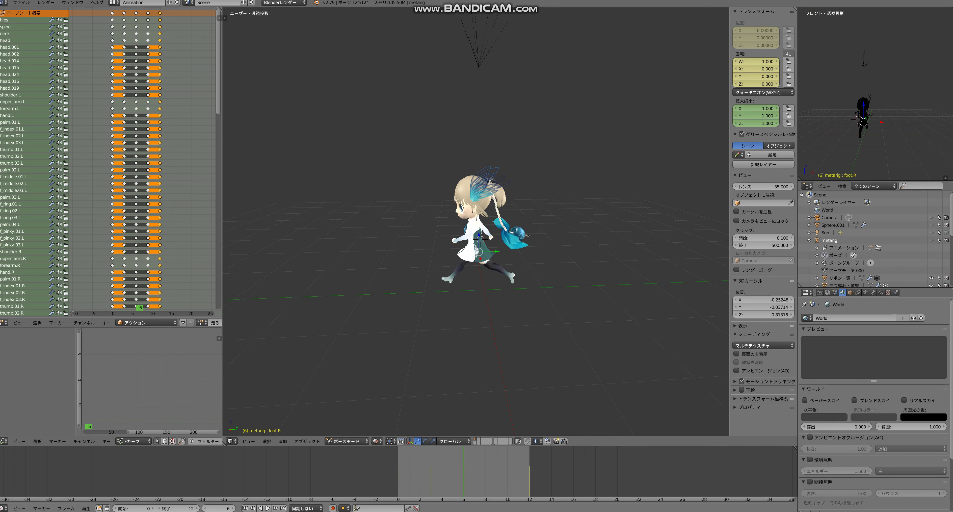
key("alt+a")
left_click(202, 323)
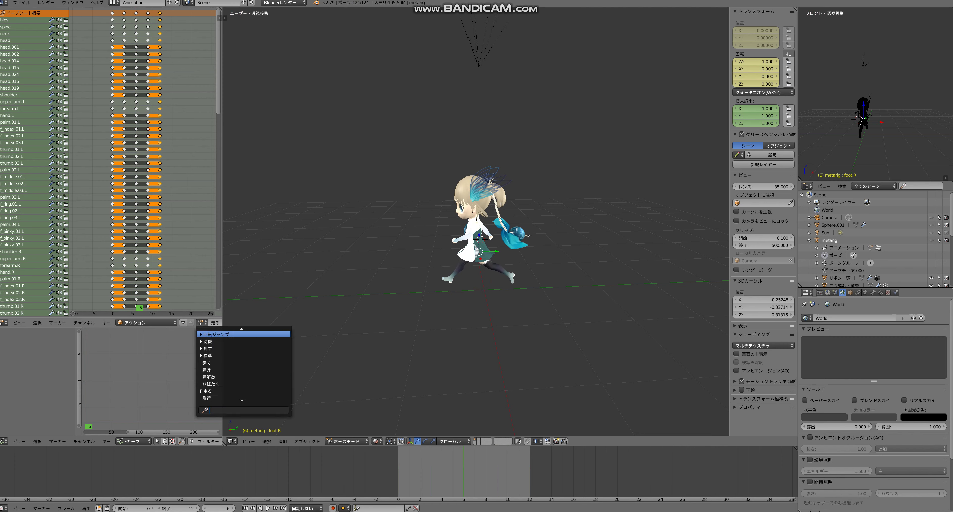
- Assign the 回転ジャンプ spin-jump action, set the end frame to 18, and play it until frame 14
key("Return")
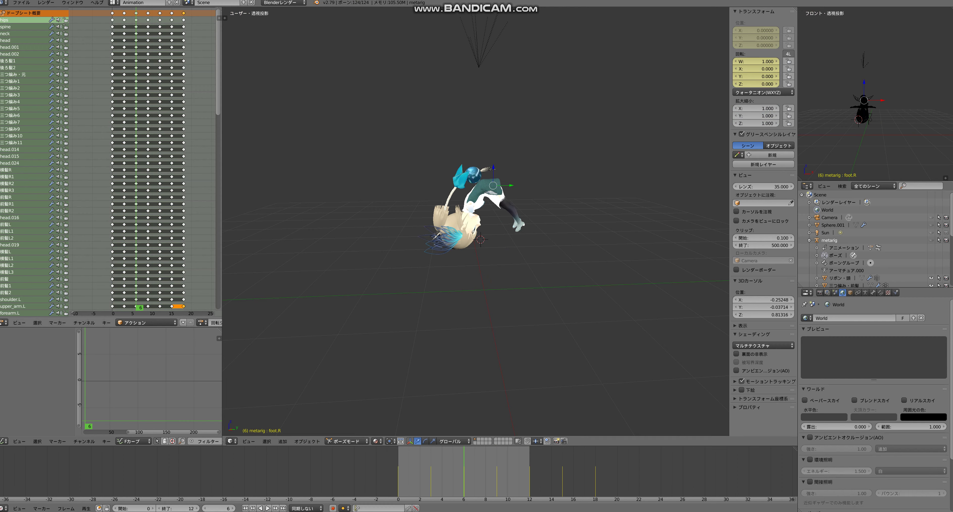
key("Right")
key("Right")
key("Right")
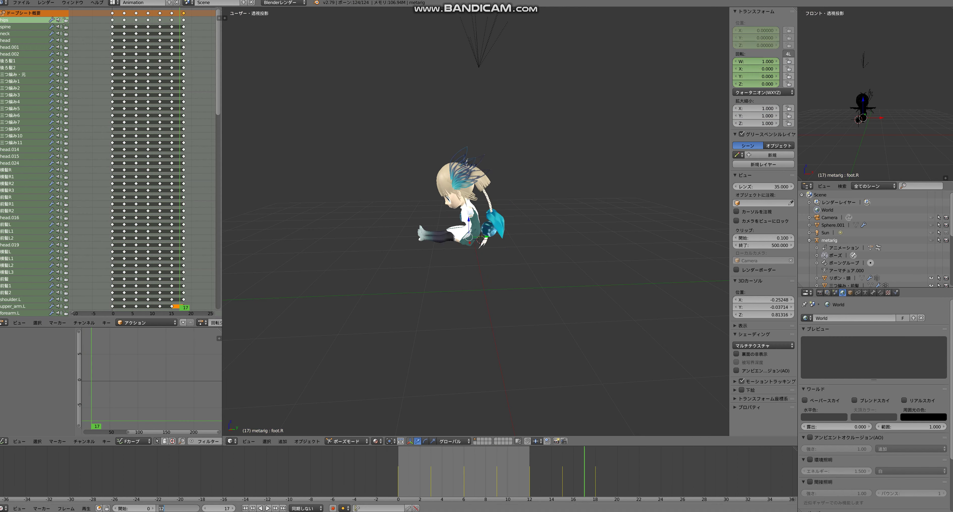
key("Return")
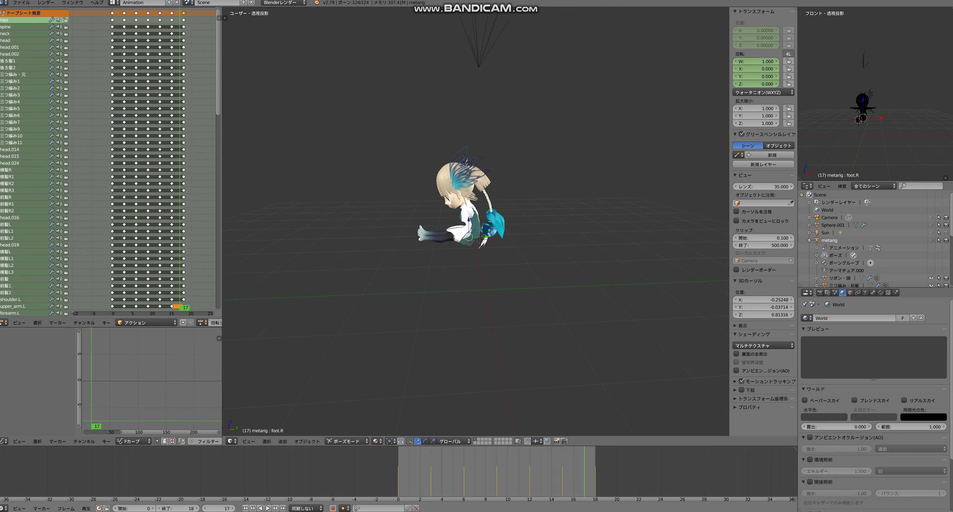
key("alt+a")
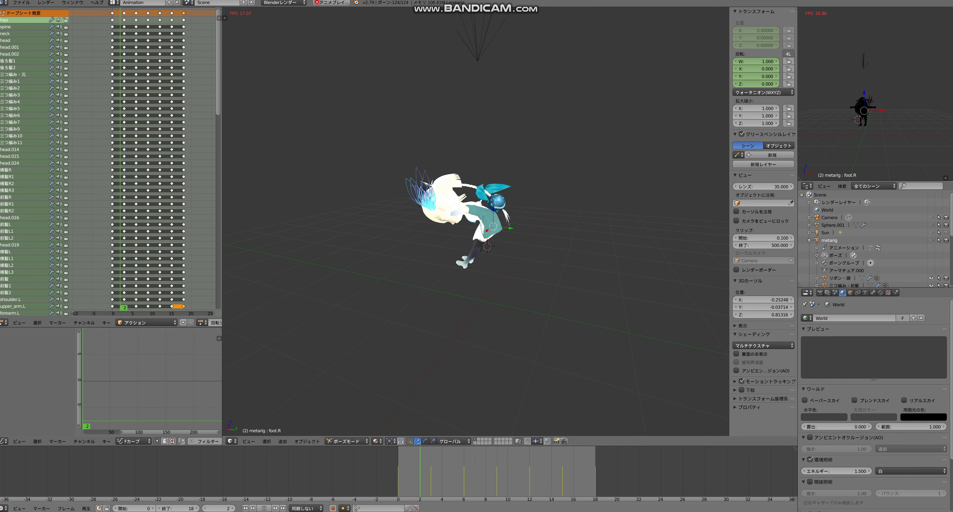
left_click(264, 508)
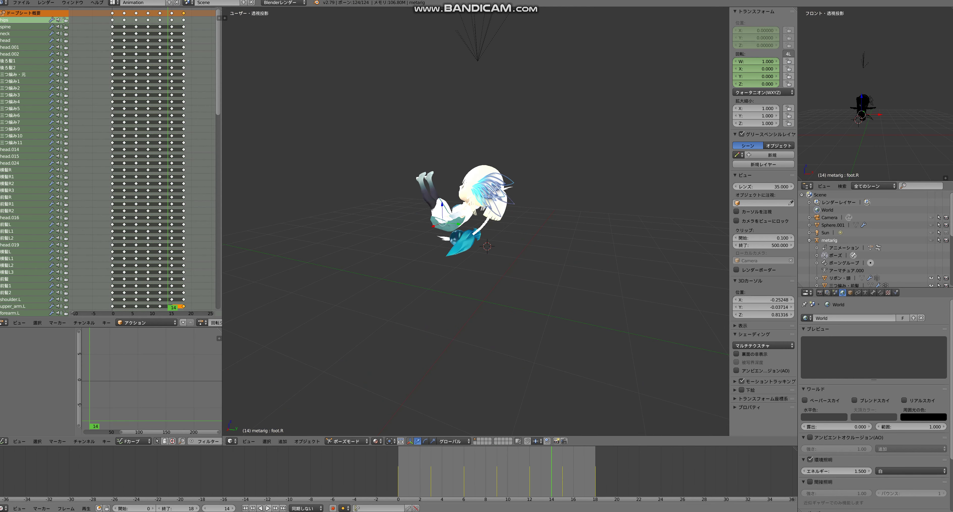